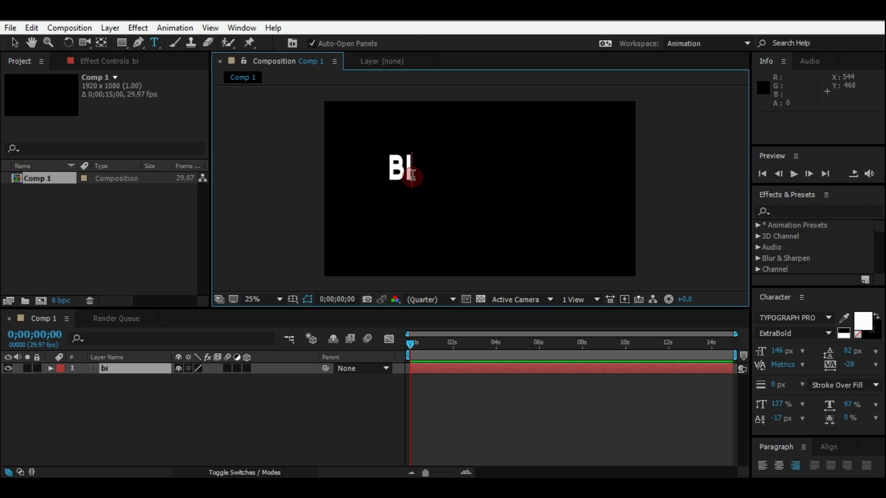
- Complete the title text as "binary 01" and move it to about the centre of the composition
{"action": "type", "text": "nary 01"}
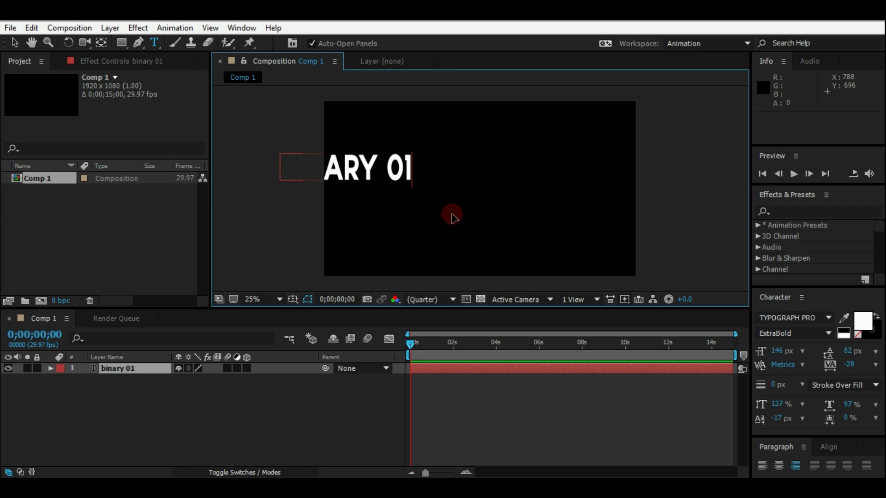
{"action": "left_click_drag", "start_coordinate": [451, 213], "coordinate": [580, 234]}
{"action": "left_click", "coordinate": [15, 42]}
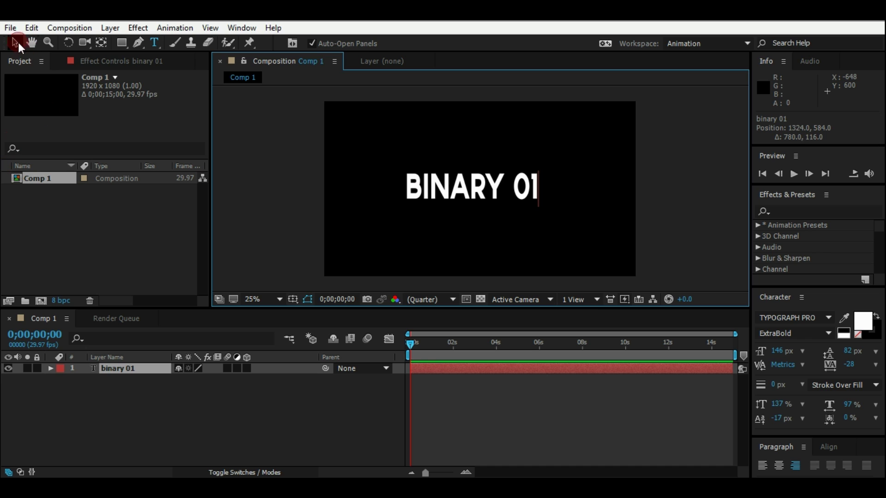
- Apply the Layer Control expression effect to the binary 01 text layer
{"action": "left_click", "coordinate": [120, 369]}
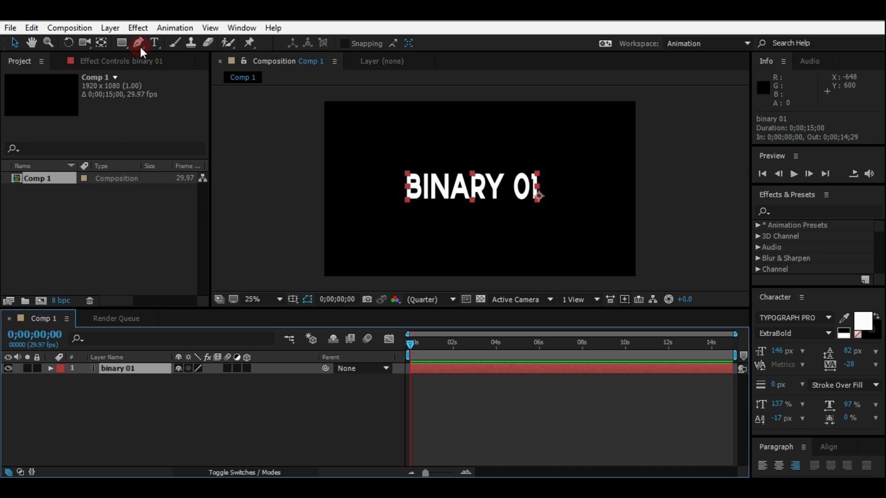
{"action": "left_click", "coordinate": [138, 29]}
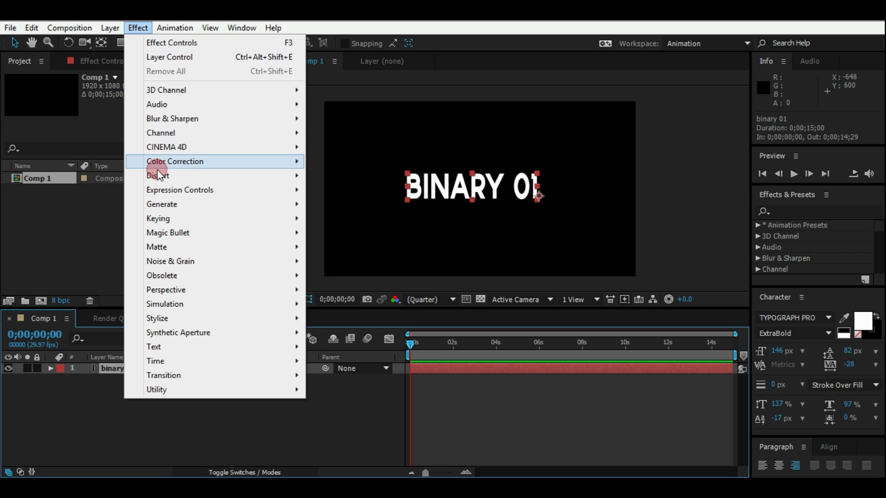
{"action": "mouse_move", "coordinate": [162, 190]}
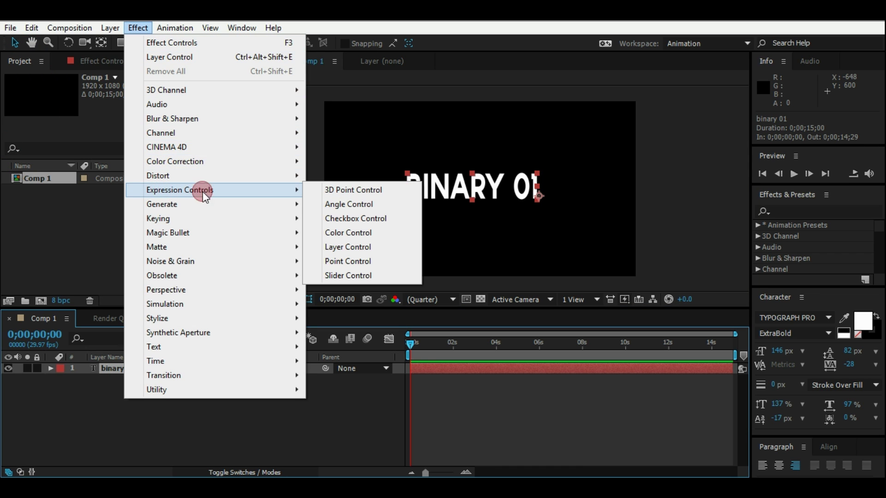
{"action": "left_click", "coordinate": [350, 248]}
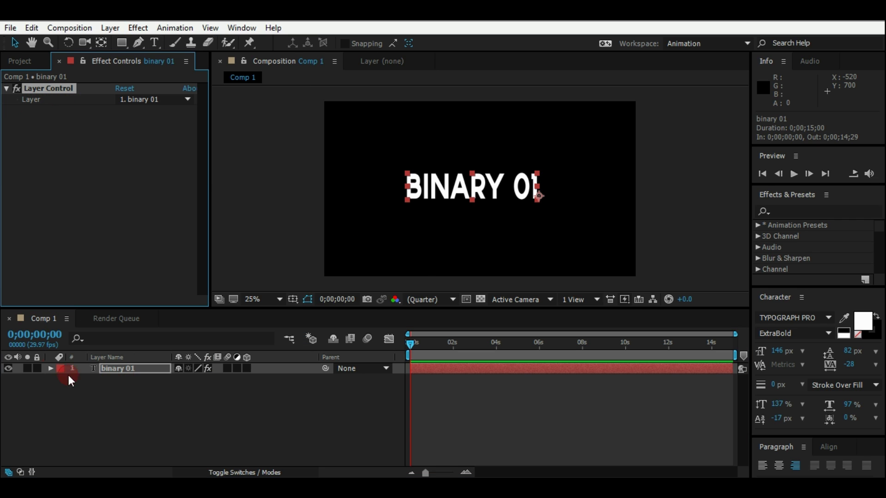
- Add the expression effect("Layer Control")("Layer").text.sourceText to the binary 01 layer's Source Text, linking it to the Layer Control
{"action": "left_click", "coordinate": [51, 368]}
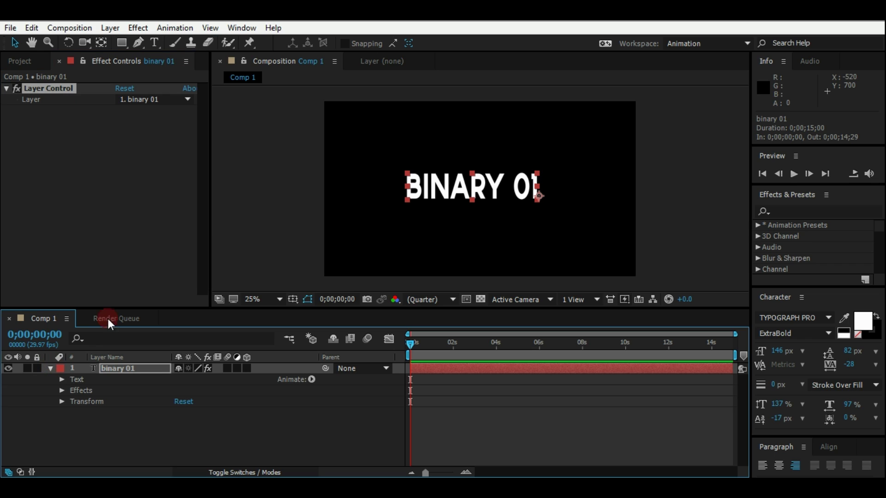
{"action": "left_click", "coordinate": [62, 379]}
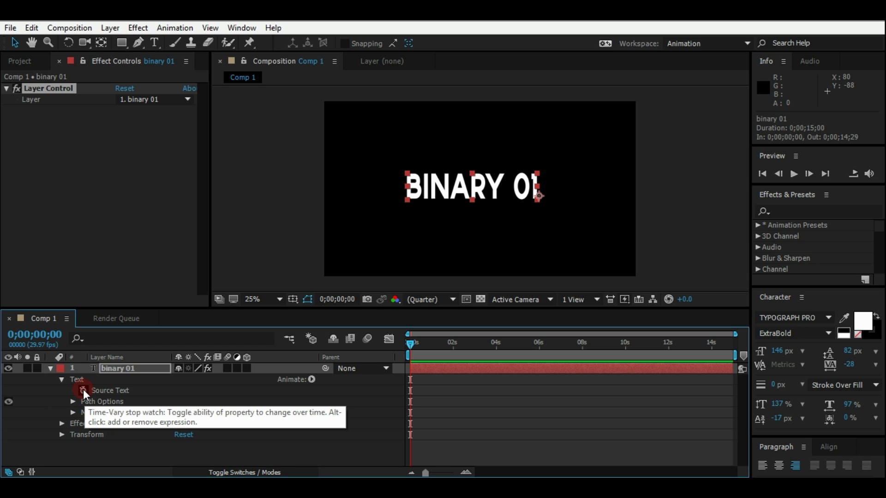
{"action": "left_click", "coordinate": [83, 389], "text": "alt"}
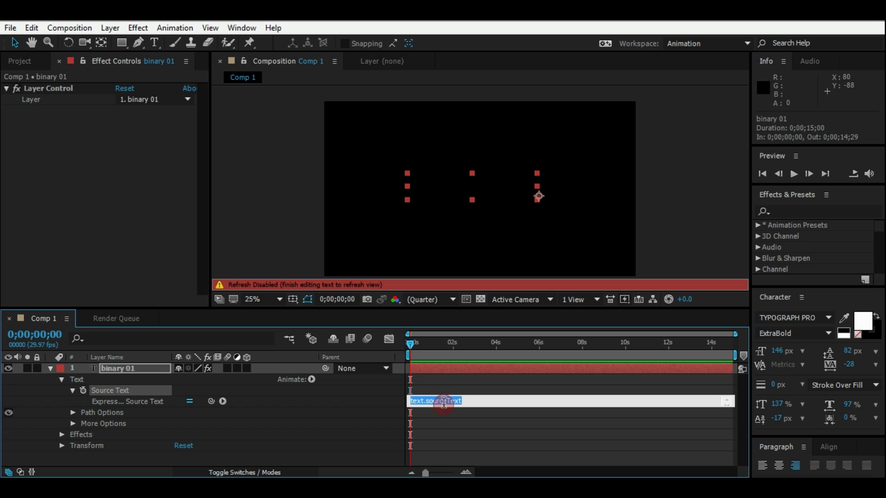
{"action": "left_click", "coordinate": [466, 402]}
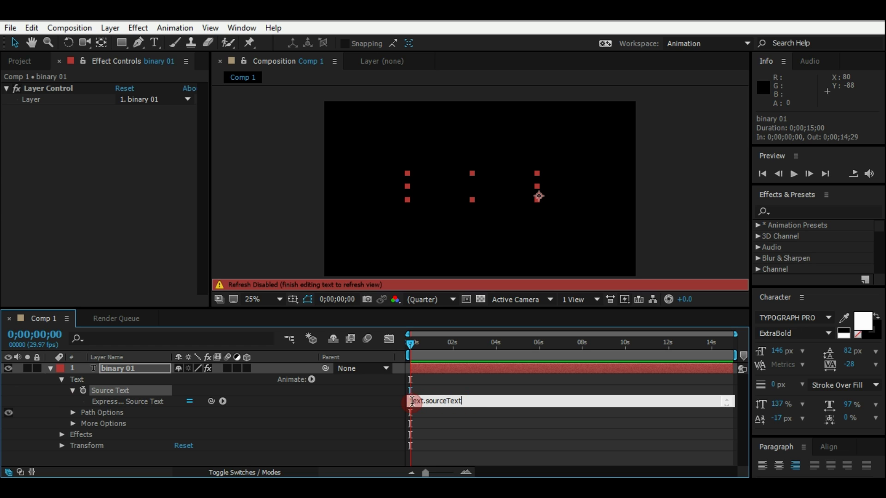
{"action": "left_click", "coordinate": [434, 157]}
{"action": "left_click_drag", "start_coordinate": [210, 401], "coordinate": [37, 98]}
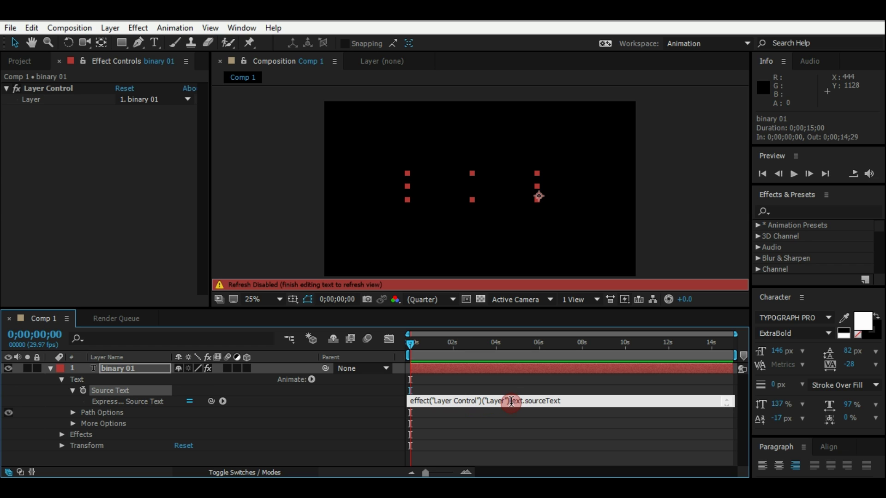
{"action": "type", "text": "."}
{"action": "left_click", "coordinate": [390, 351]}
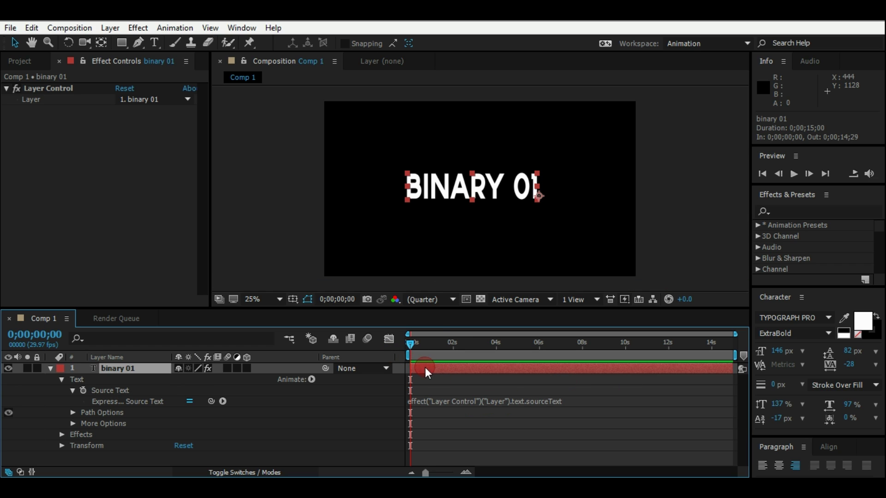
{"action": "left_click", "coordinate": [50, 368]}
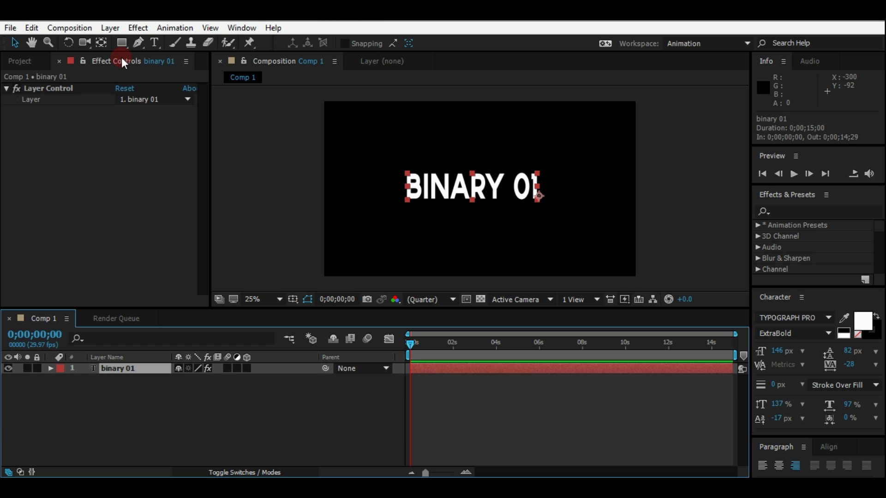
- Draw a closed eight-point Pen mask on the binary 01 layer, with a wavy lower edge running across the letters
{"action": "left_click", "coordinate": [137, 44]}
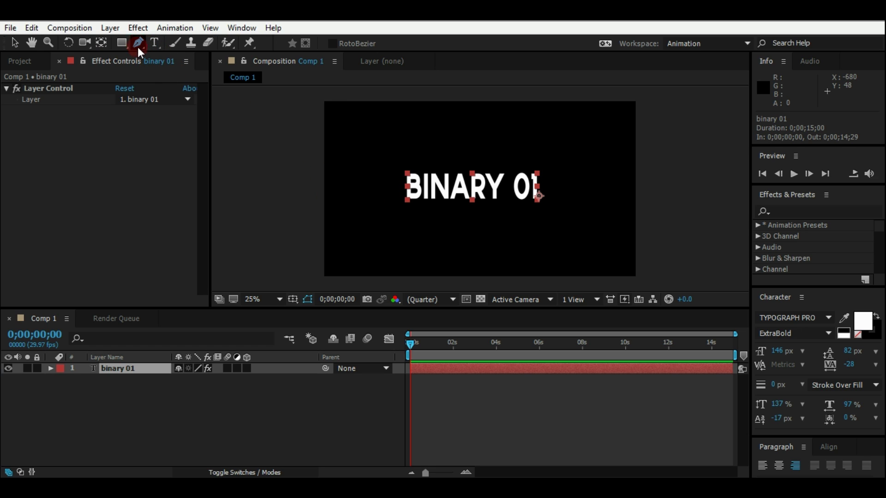
{"action": "left_click", "coordinate": [384, 197]}
{"action": "left_click_drag", "start_coordinate": [417, 182], "coordinate": [532, 206]}
{"action": "left_click_drag", "start_coordinate": [541, 175], "coordinate": [550, 181]}
{"action": "left_click", "coordinate": [557, 142]}
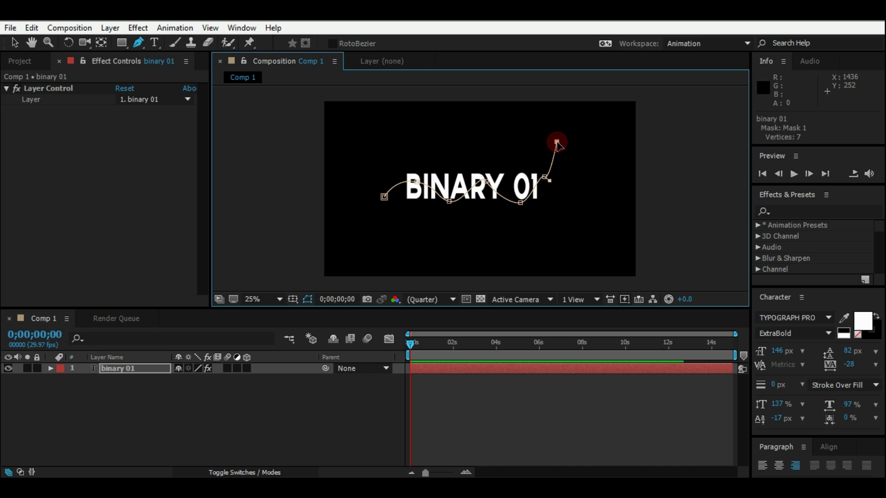
{"action": "left_click", "coordinate": [377, 138]}
{"action": "left_click", "coordinate": [384, 197]}
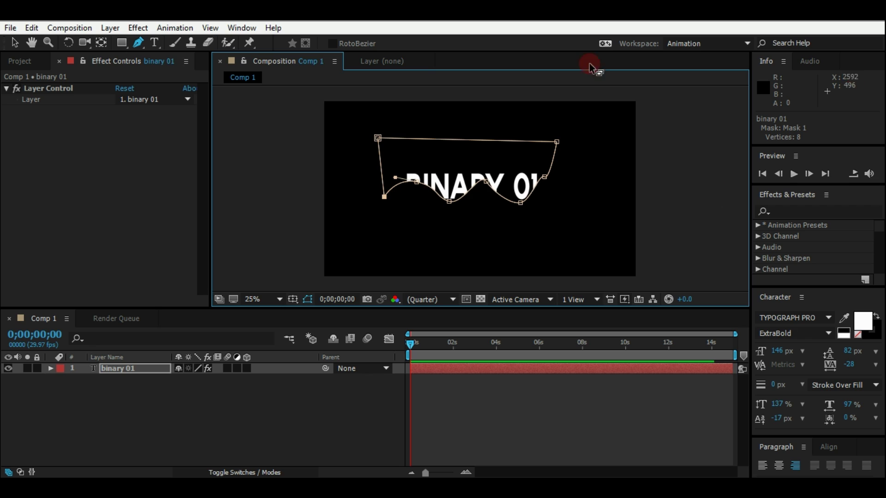
{"action": "left_click", "coordinate": [15, 45]}
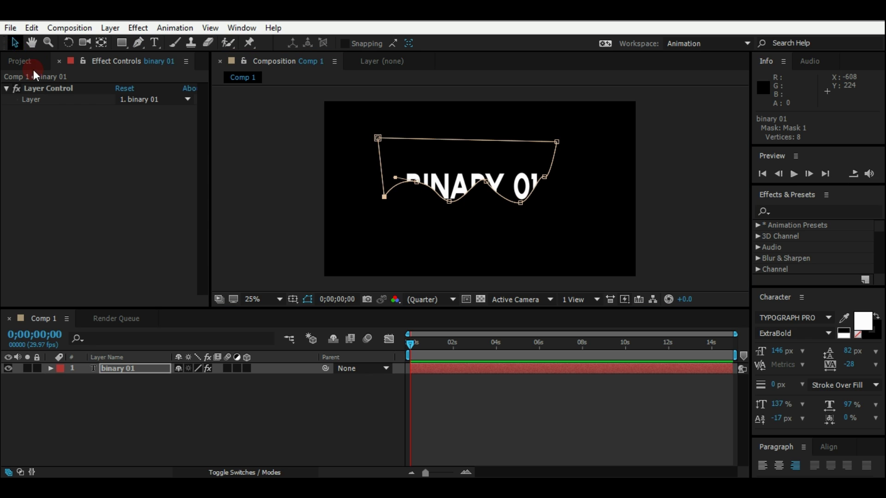
- Keyframe the Mask Expansion of Mask 1 at 0;00;00;00 with a value of -145 pixels
{"action": "left_click", "coordinate": [51, 369]}
{"action": "left_click", "coordinate": [62, 380]}
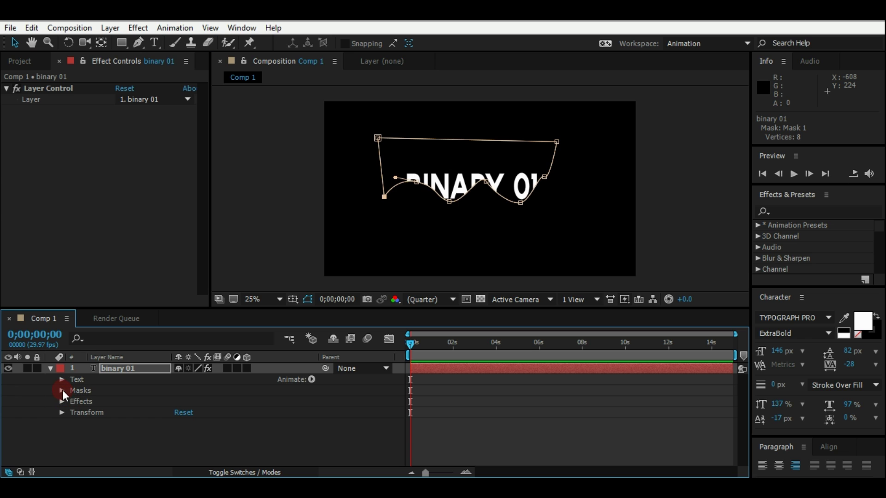
{"action": "left_click", "coordinate": [62, 390]}
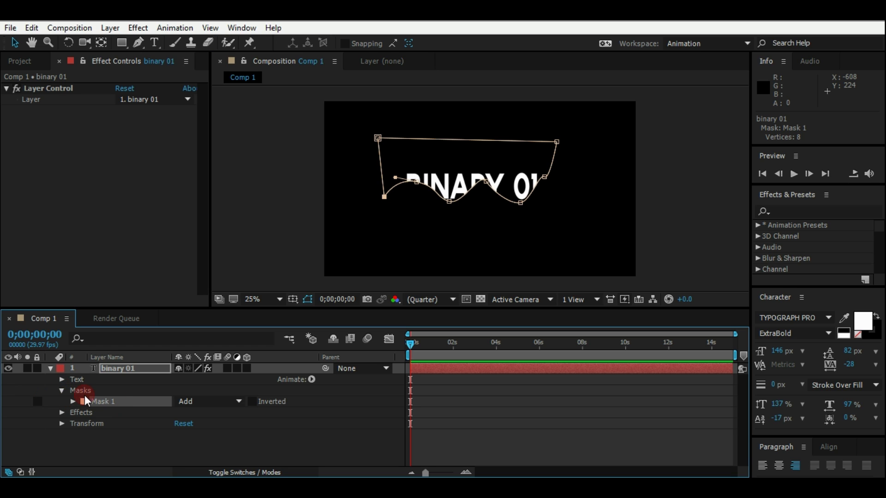
{"action": "left_click", "coordinate": [73, 402]}
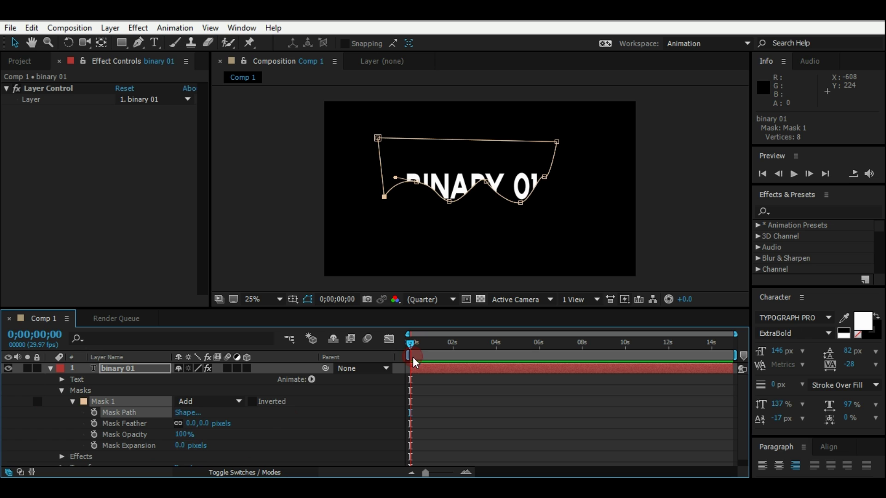
{"action": "mouse_move", "coordinate": [411, 346]}
{"action": "left_mouse_down"}
{"action": "mouse_move", "coordinate": [429, 347]}
{"action": "mouse_move", "coordinate": [411, 350]}
{"action": "left_mouse_up"}
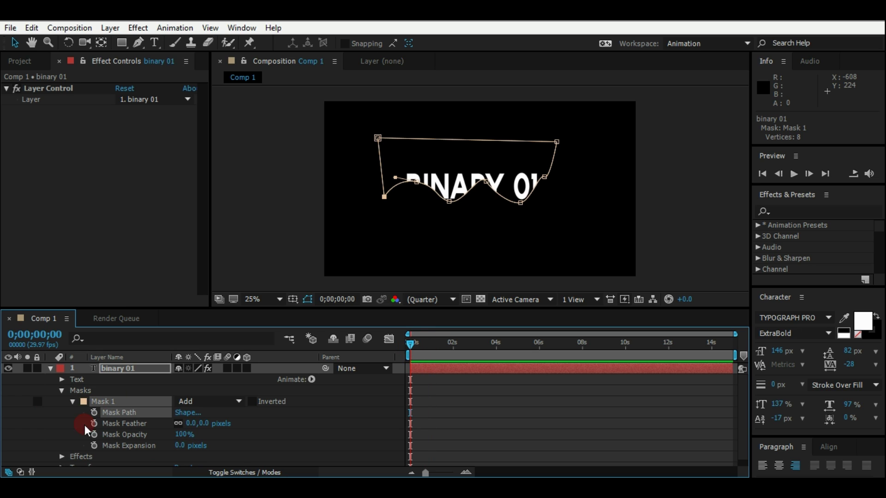
{"action": "left_click", "coordinate": [95, 434]}
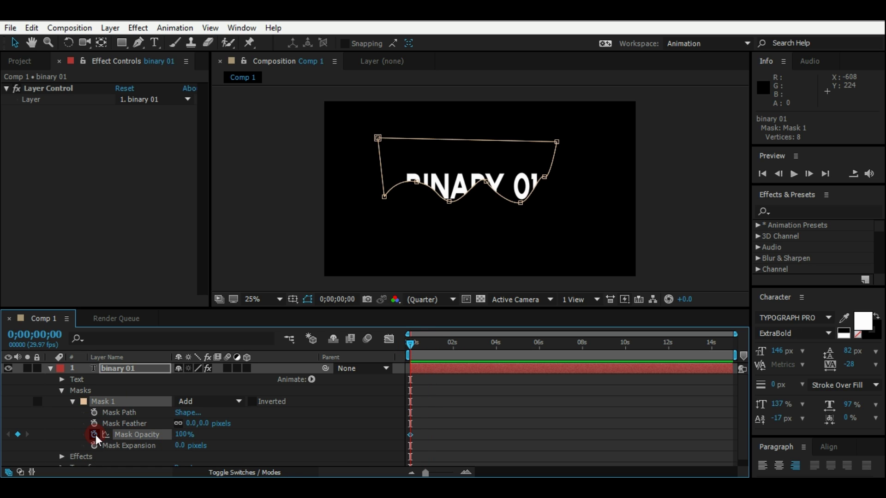
{"action": "left_click", "coordinate": [94, 435]}
{"action": "left_click", "coordinate": [94, 446]}
{"action": "left_click_drag", "start_coordinate": [179, 450], "coordinate": [79, 442]}
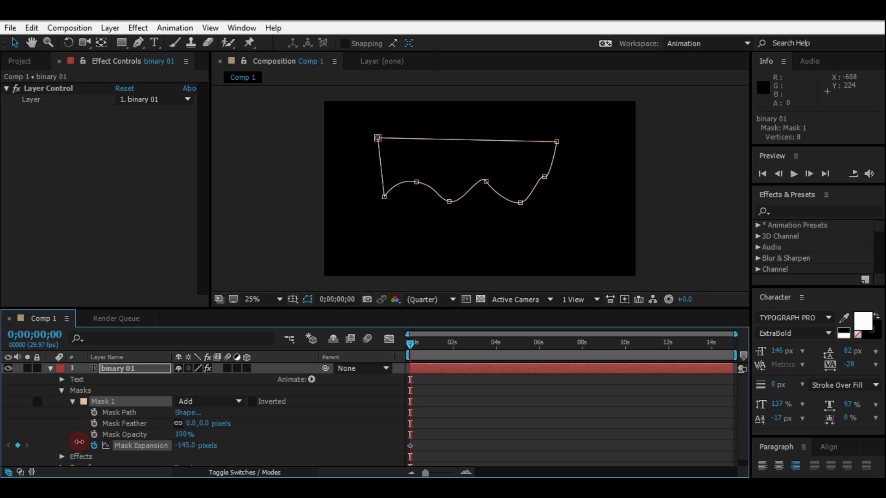
- Add a second Mask Expansion keyframe of 112 pixels at 0;00;02;01
{"action": "left_click", "coordinate": [410, 350]}
{"action": "left_click_drag", "start_coordinate": [410, 352], "coordinate": [454, 346]}
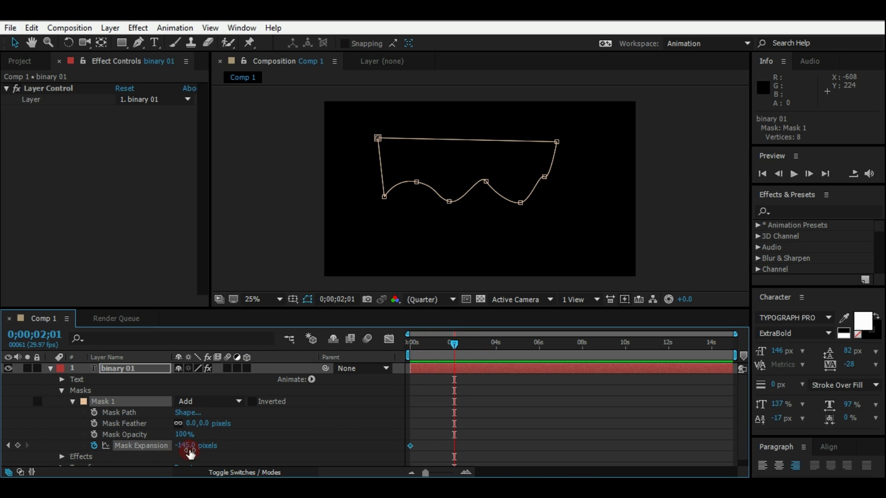
{"action": "left_click_drag", "start_coordinate": [186, 446], "coordinate": [368, 468]}
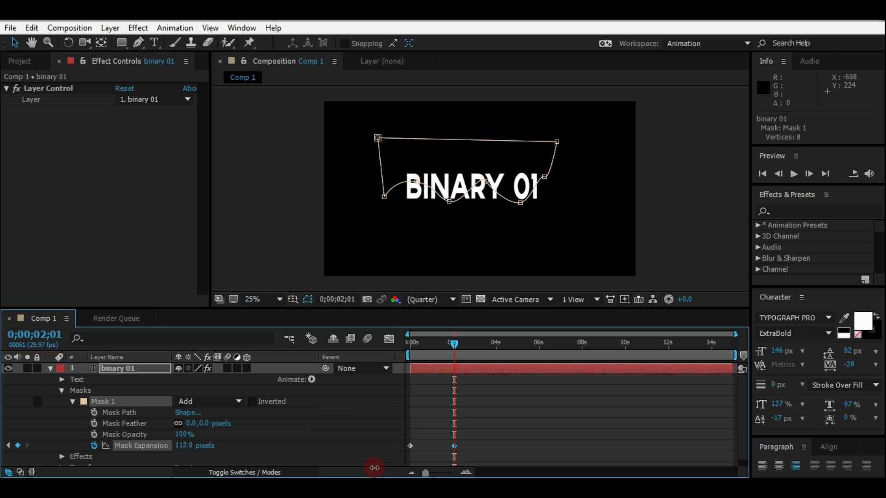
- Apply Easy Ease to both Mask Expansion keyframes and check their curve in the graph editor
{"action": "left_click_drag", "start_coordinate": [453, 345], "coordinate": [455, 386]}
{"action": "left_click_drag", "start_coordinate": [467, 442], "coordinate": [408, 457]}
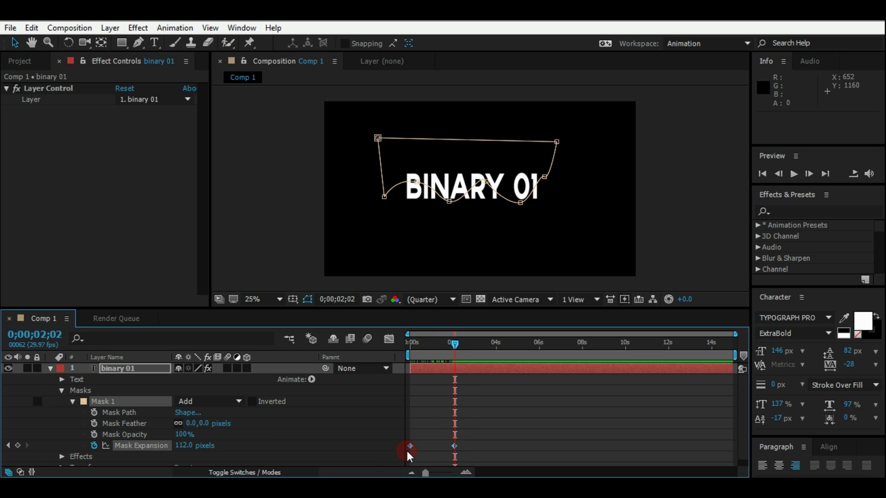
{"action": "left_click", "coordinate": [389, 339]}
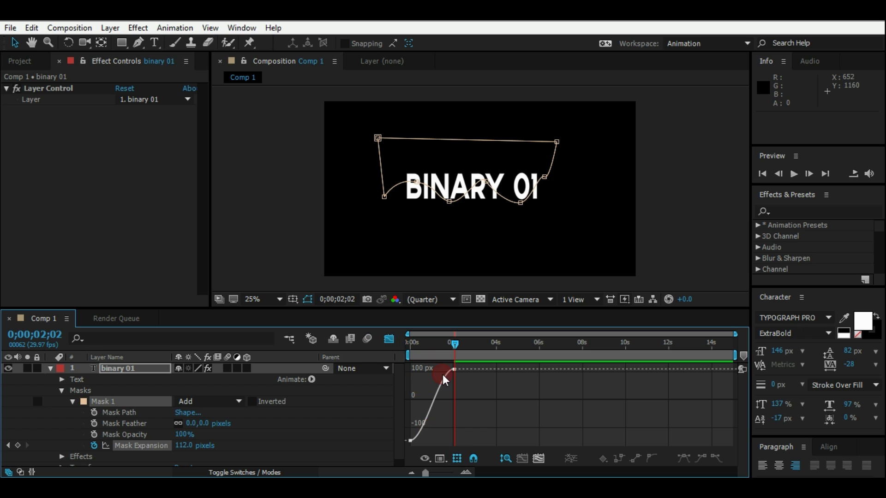
{"action": "left_click", "coordinate": [389, 339]}
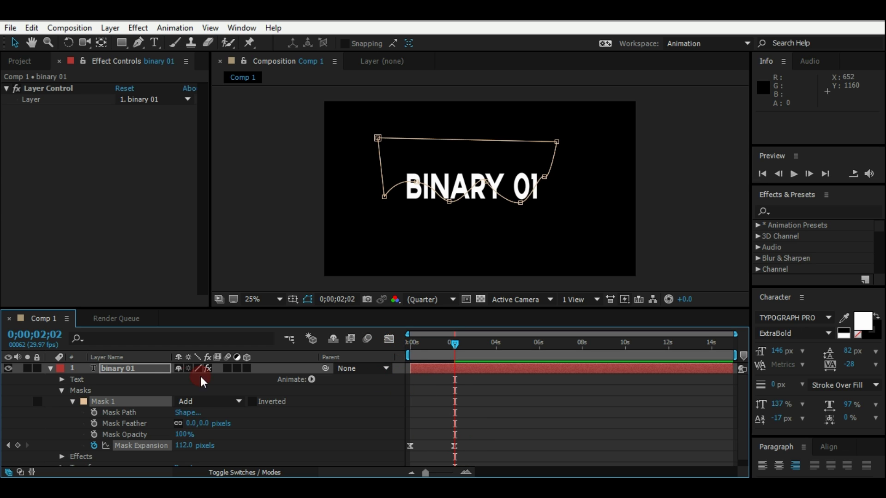
{"action": "left_click", "coordinate": [49, 369]}
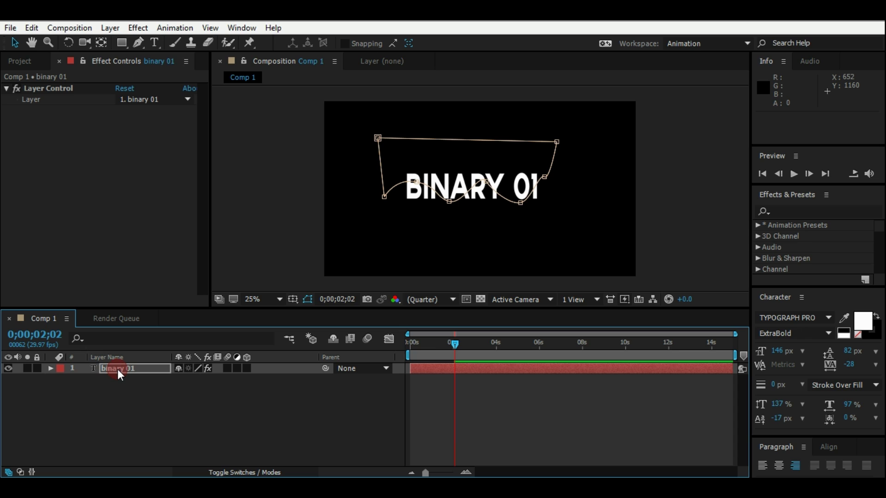
- Duplicate the binary 01 layer and offset the copy in time so that it starts at 0;00;00;09
{"action": "left_click", "coordinate": [118, 370]}
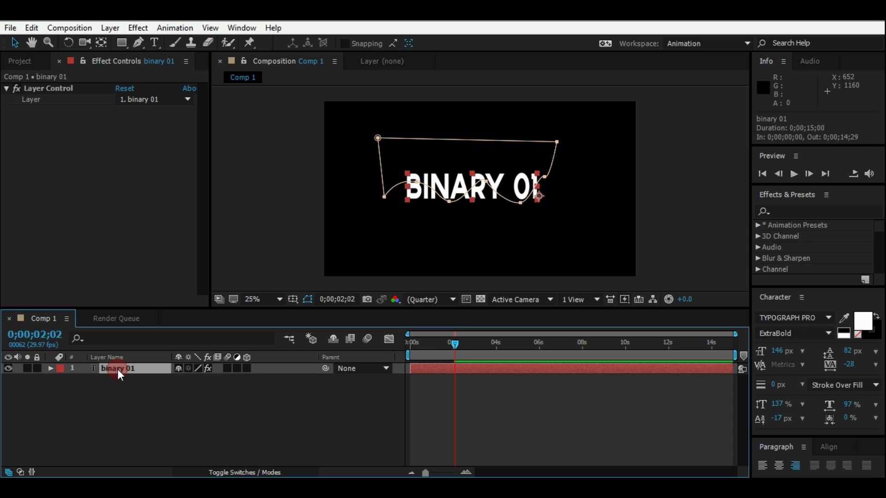
{"action": "key", "text": "ctrl+d"}
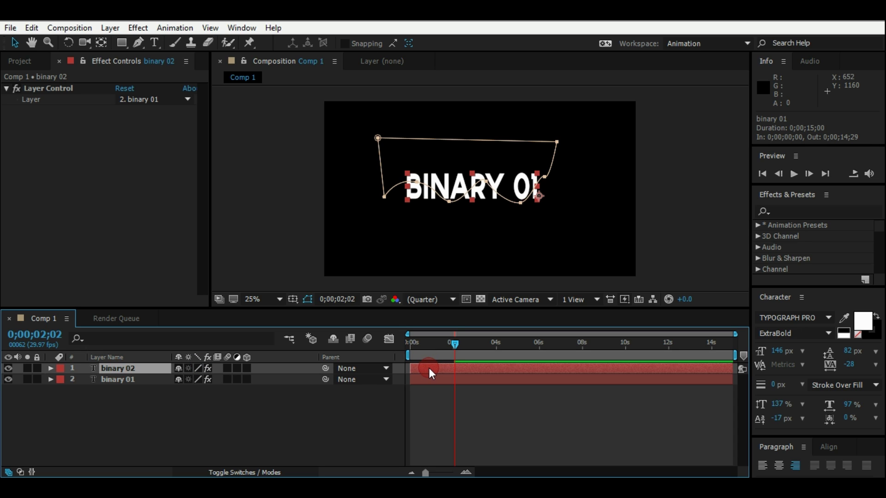
{"action": "left_click_drag", "start_coordinate": [432, 368], "coordinate": [438, 344]}
{"action": "left_click_drag", "start_coordinate": [134, 381], "coordinate": [140, 374]}
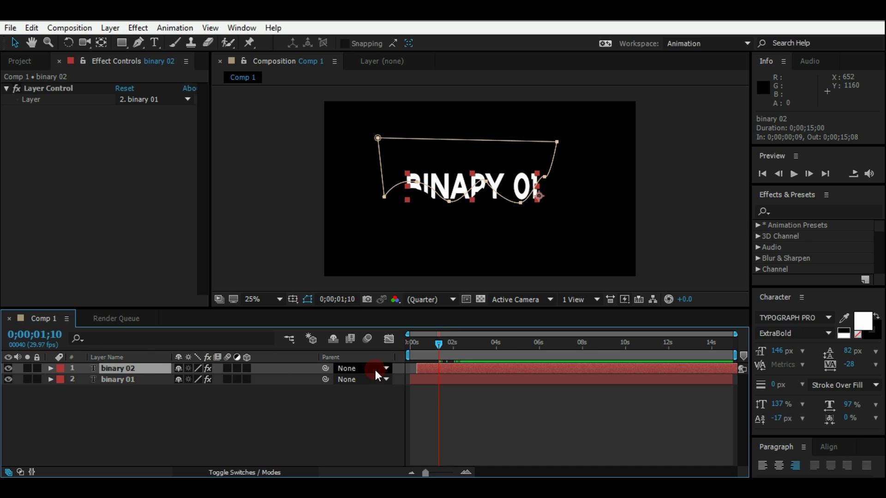
{"action": "left_click", "coordinate": [467, 364]}
{"action": "mouse_move", "coordinate": [436, 346]}
{"action": "left_mouse_down"}
{"action": "mouse_move", "coordinate": [416, 343]}
{"action": "mouse_move", "coordinate": [427, 342]}
{"action": "left_mouse_up"}
{"action": "left_click", "coordinate": [427, 366]}
- Change the fill color of the binary 02 text layer to a light red
{"action": "left_click", "coordinate": [873, 344]}
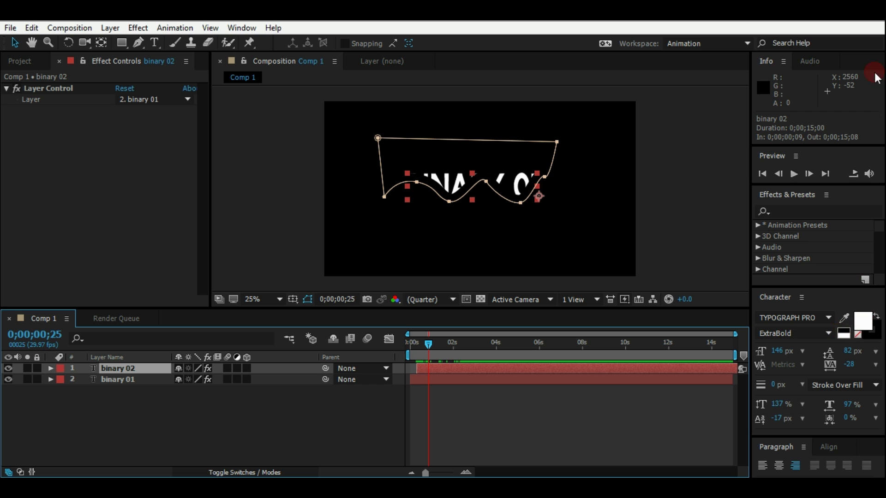
{"action": "left_click", "coordinate": [871, 306]}
{"action": "left_click", "coordinate": [865, 321]}
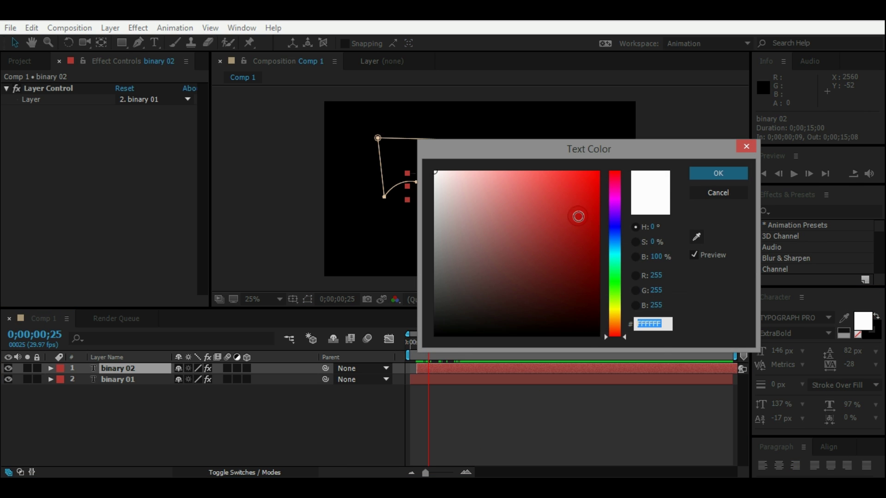
{"action": "left_click", "coordinate": [554, 176]}
{"action": "left_click", "coordinate": [719, 173]}
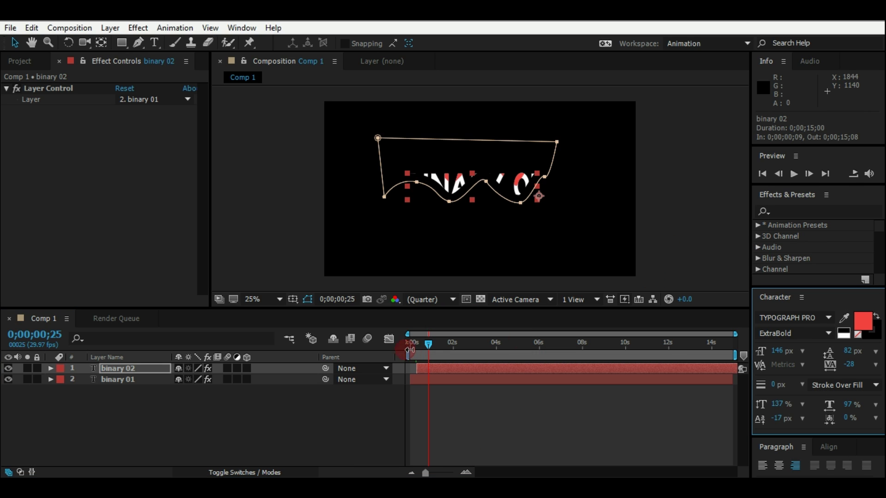
- Duplicate the binary 02 layer and offset the copy by 10 frames so that it starts at 0;00;00;19
{"action": "mouse_move", "coordinate": [428, 347]}
{"action": "left_mouse_down"}
{"action": "mouse_move", "coordinate": [442, 344]}
{"action": "mouse_move", "coordinate": [433, 343]}
{"action": "left_mouse_up"}
{"action": "right_click", "coordinate": [116, 367]}
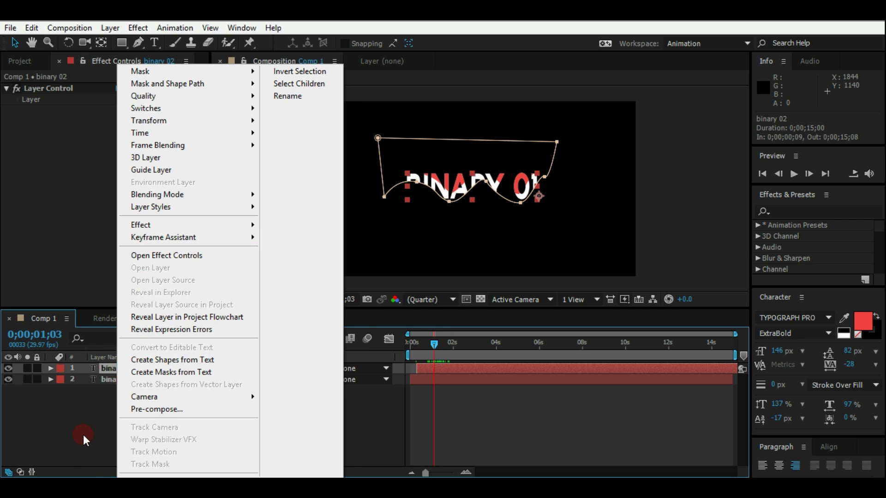
{"action": "left_click", "coordinate": [83, 434]}
{"action": "left_click", "coordinate": [109, 368]}
{"action": "key", "text": "ctrl+d"}
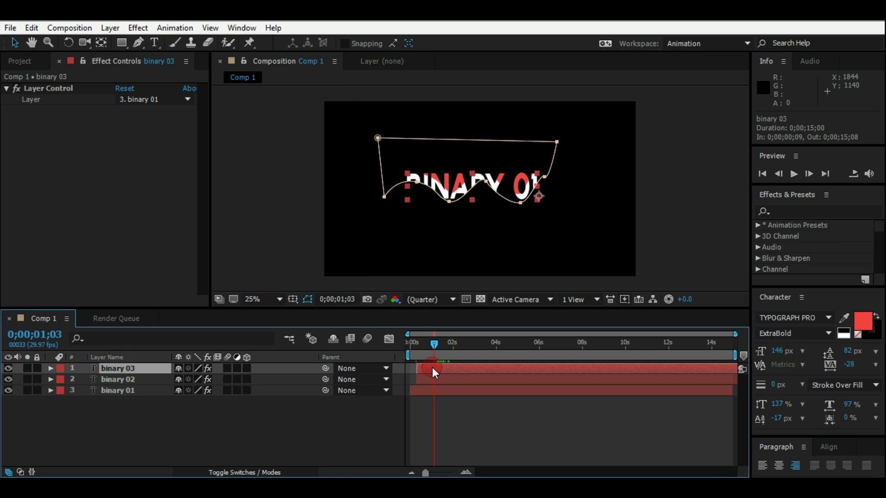
{"action": "left_click_drag", "start_coordinate": [432, 368], "coordinate": [438, 366]}
- Change the fill color of the binary 03 text layer to a blue-violet
{"action": "left_click", "coordinate": [862, 321]}
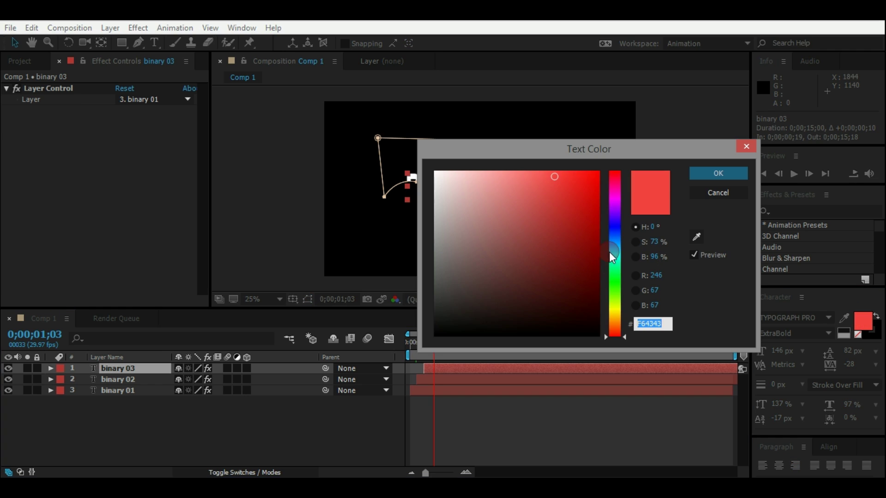
{"action": "left_click", "coordinate": [615, 224]}
{"action": "left_click_drag", "start_coordinate": [573, 176], "coordinate": [550, 176]}
{"action": "left_click", "coordinate": [733, 175]}
{"action": "left_click", "coordinate": [455, 367]}
- Play back the three-color text reveal from 0;00;00;00 and stop it partway through the reveal to check the layer offsets
{"action": "left_click_drag", "start_coordinate": [434, 344], "coordinate": [410, 344]}
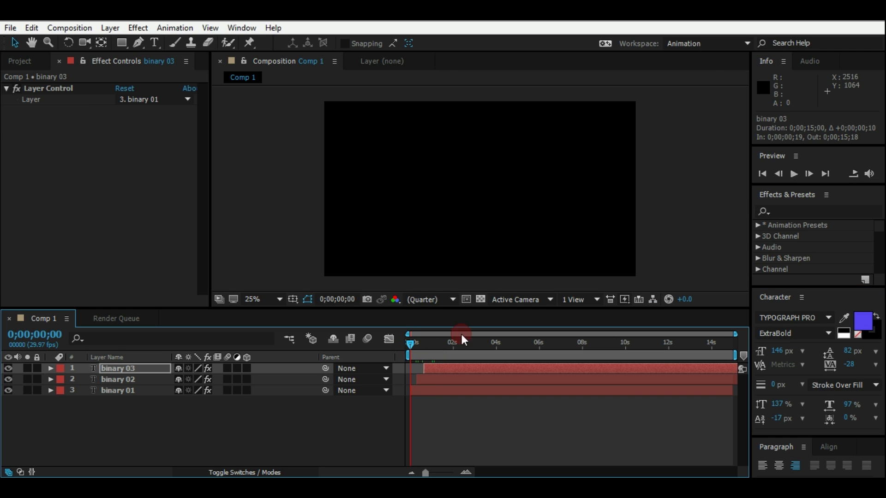
{"action": "left_click", "coordinate": [793, 173]}
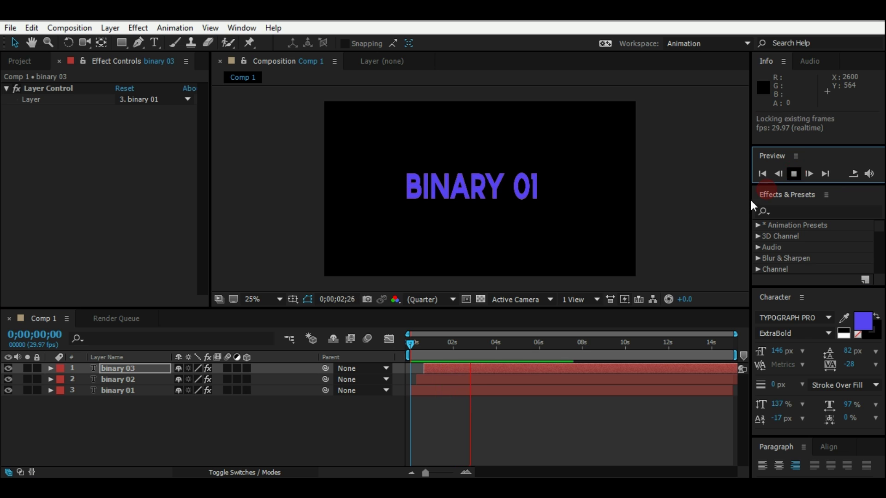
{"action": "left_click", "coordinate": [793, 173]}
{"action": "left_click_drag", "start_coordinate": [513, 342], "coordinate": [411, 362]}
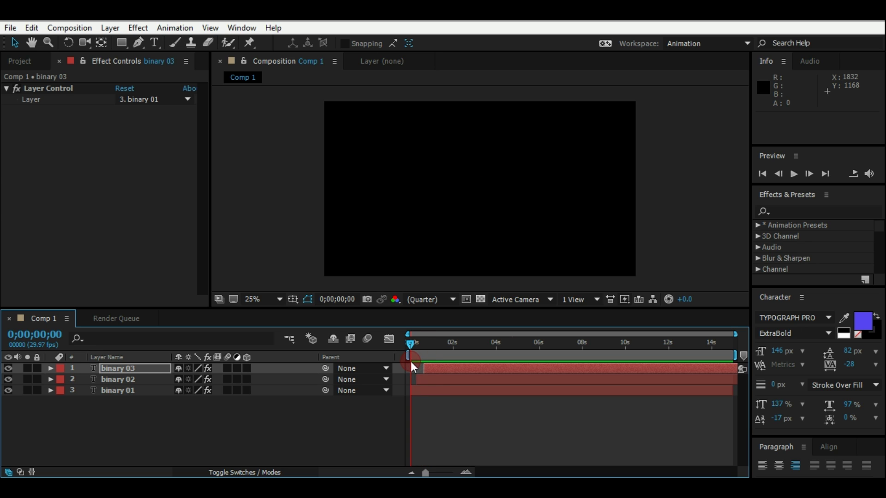
{"action": "mouse_move", "coordinate": [425, 472]}
{"action": "left_mouse_down"}
{"action": "mouse_move", "coordinate": [445, 470]}
{"action": "mouse_move", "coordinate": [419, 473]}
{"action": "left_mouse_up"}
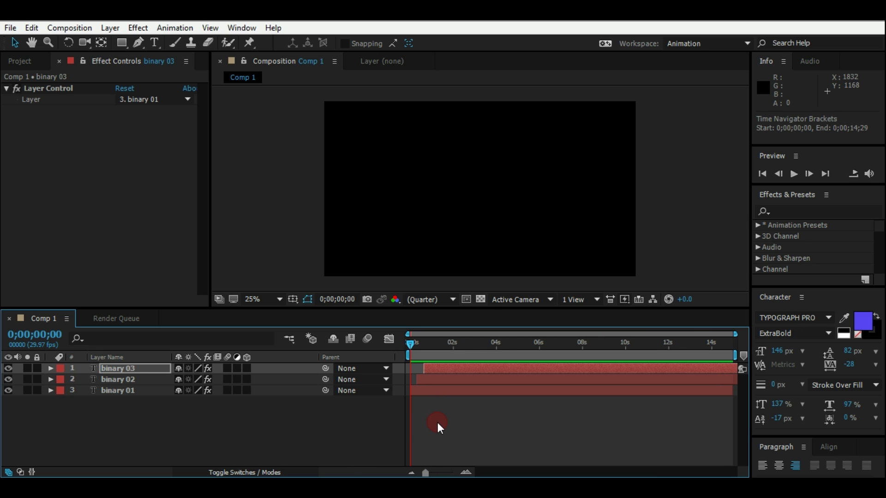
{"action": "left_click", "coordinate": [789, 176]}
{"action": "left_click", "coordinate": [736, 409]}
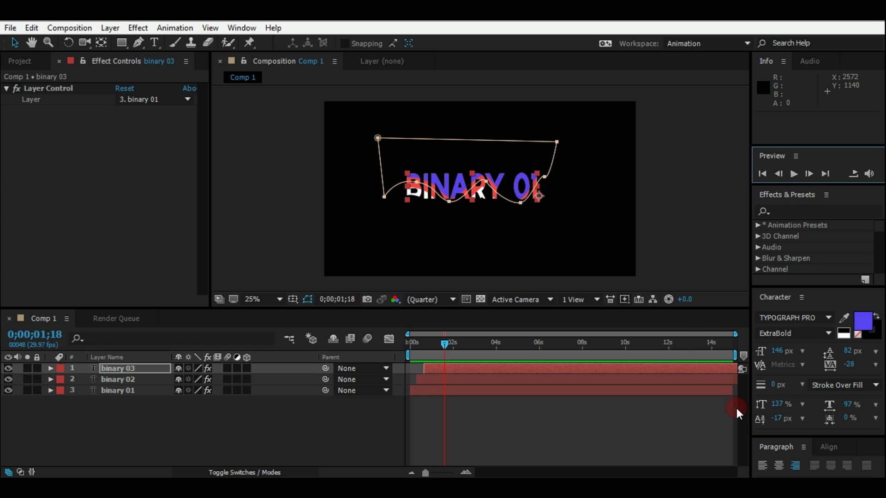